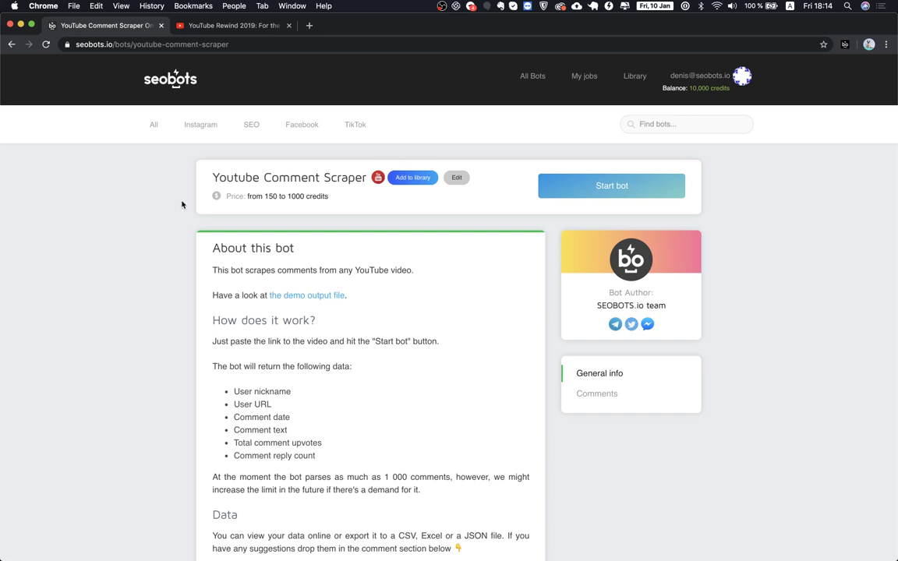
Step: Scroll across the demo comment table and select the second comment's User URL
scroll(182, 205, "down", 1)
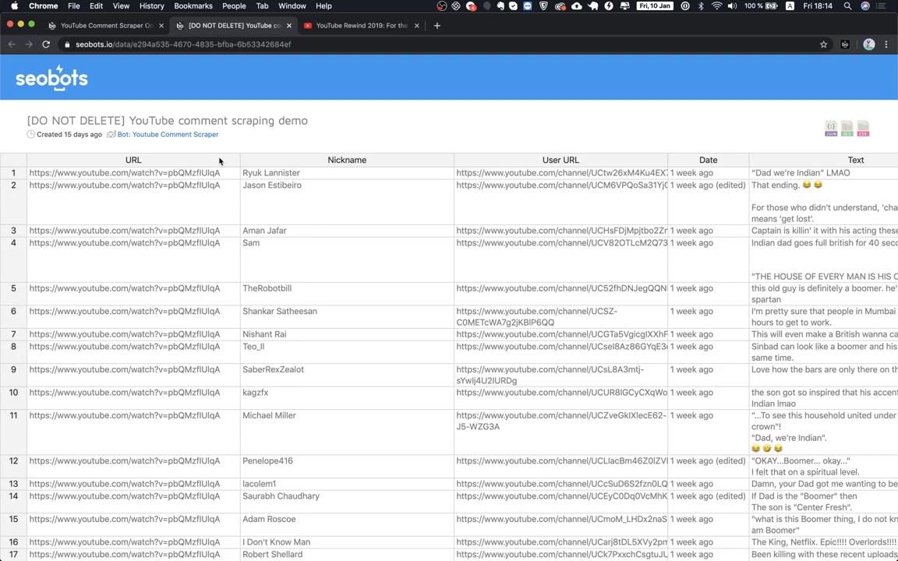
scroll(173, 226, "down", 1)
scroll(172, 225, "up", 1)
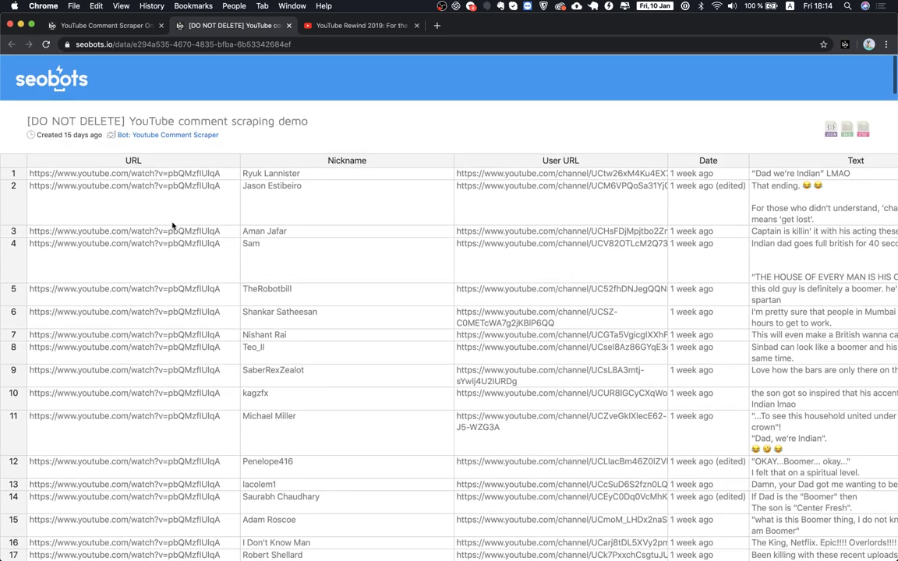
scroll(274, 226, "right", 2)
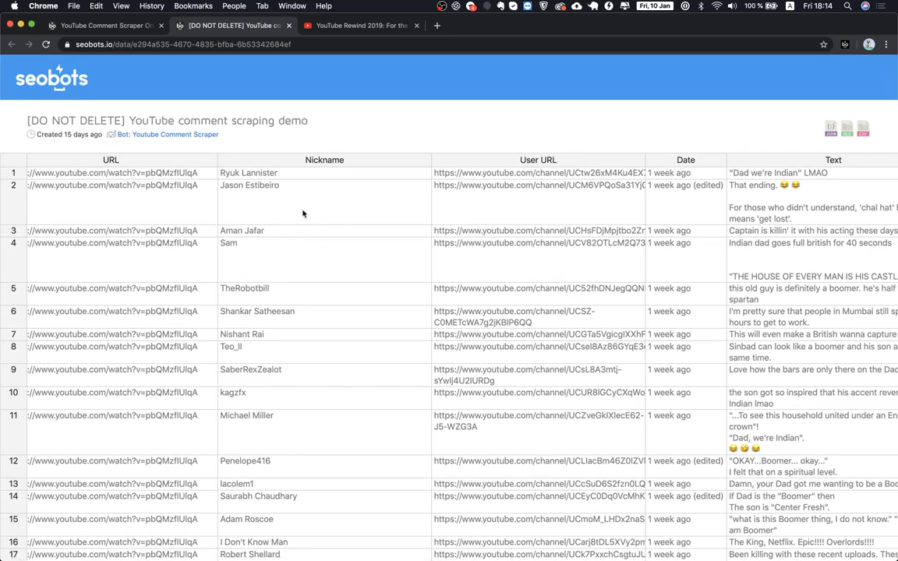
scroll(304, 212, "right", 10)
left_click(359, 208)
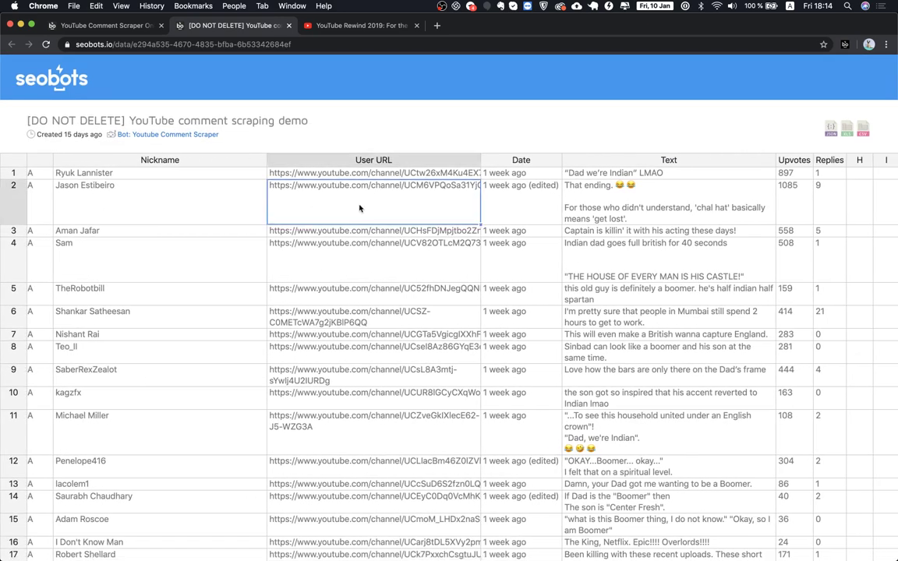
Step: Inspect row 2's Date, Text and Replies count columns
scroll(360, 208, "right", 4)
scroll(359, 209, "right", 6)
left_click(359, 207)
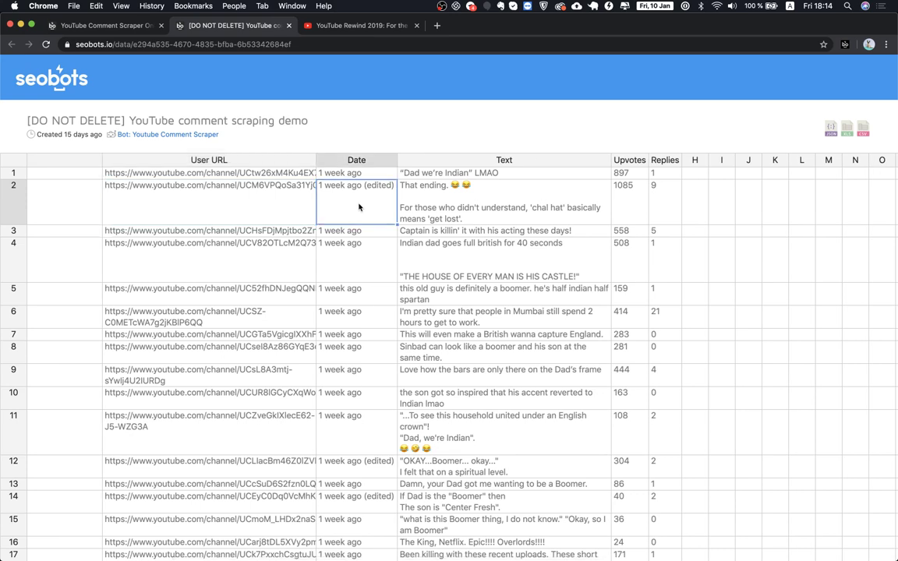
scroll(358, 207, "right", 2)
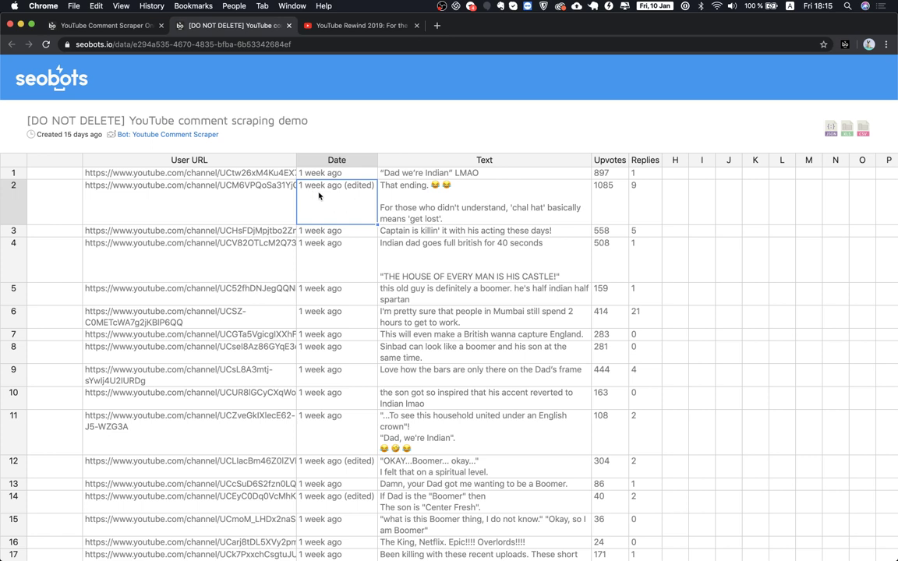
left_click(430, 205)
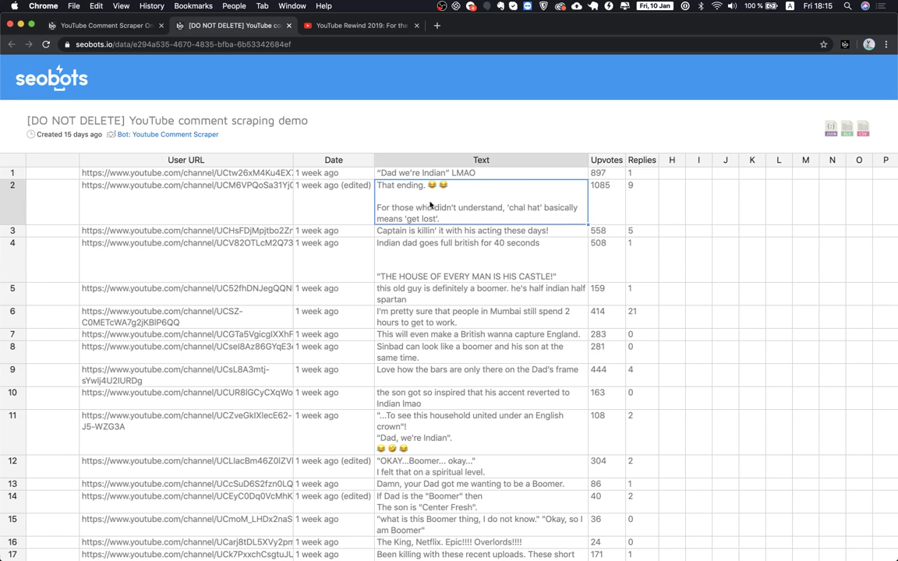
scroll(429, 205, "right", 2)
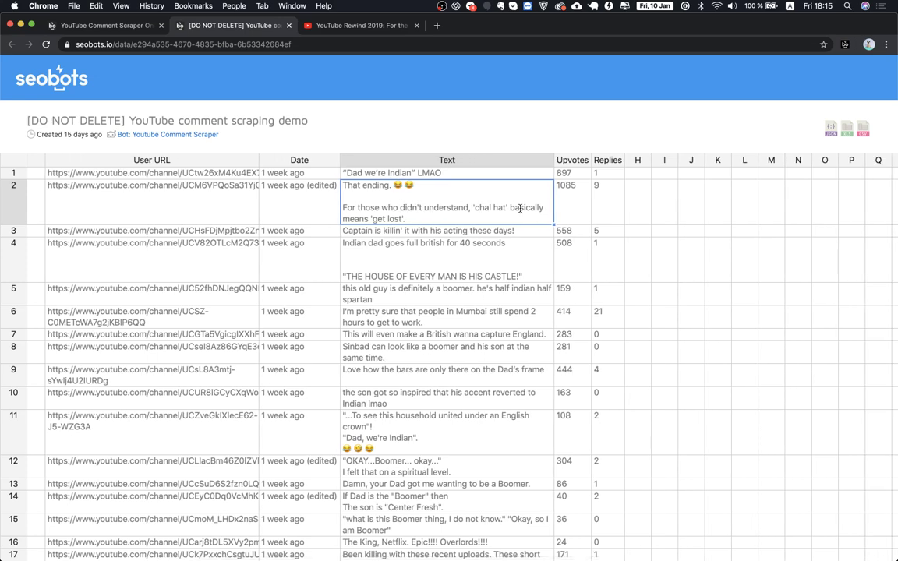
key("Right")
key("Right")
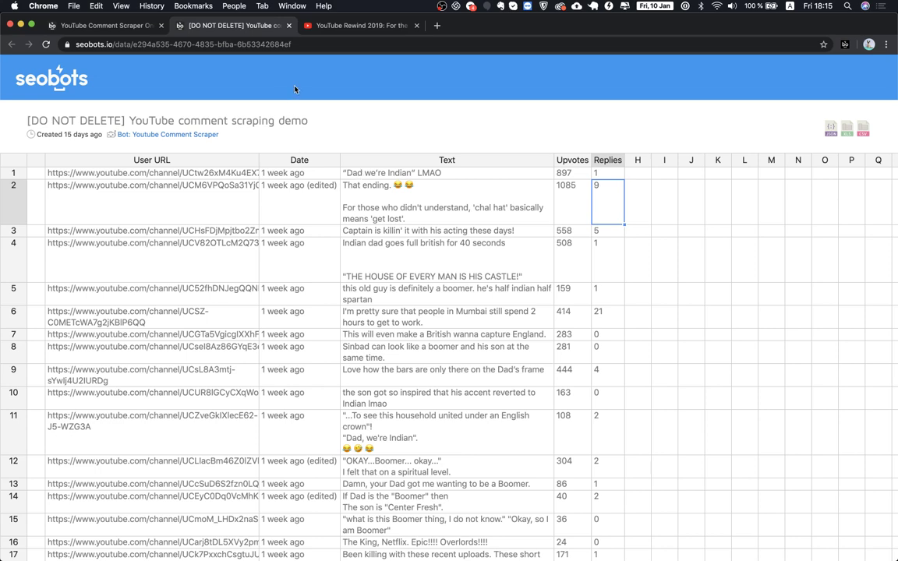
Step: Close the demo output tab and open the YouTube Comment Scraper launch form (10 comments, 150 credits)
left_click(289, 26)
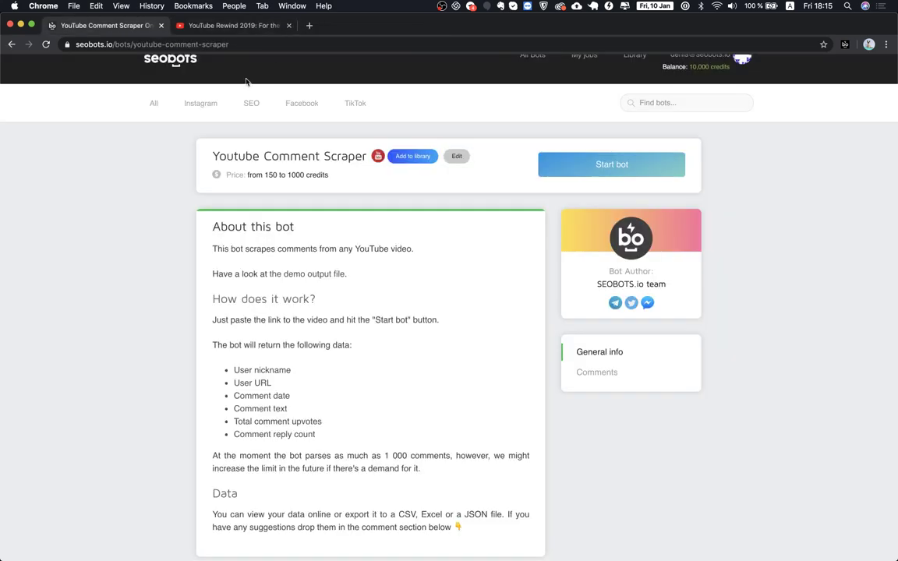
scroll(136, 197, "up", 1)
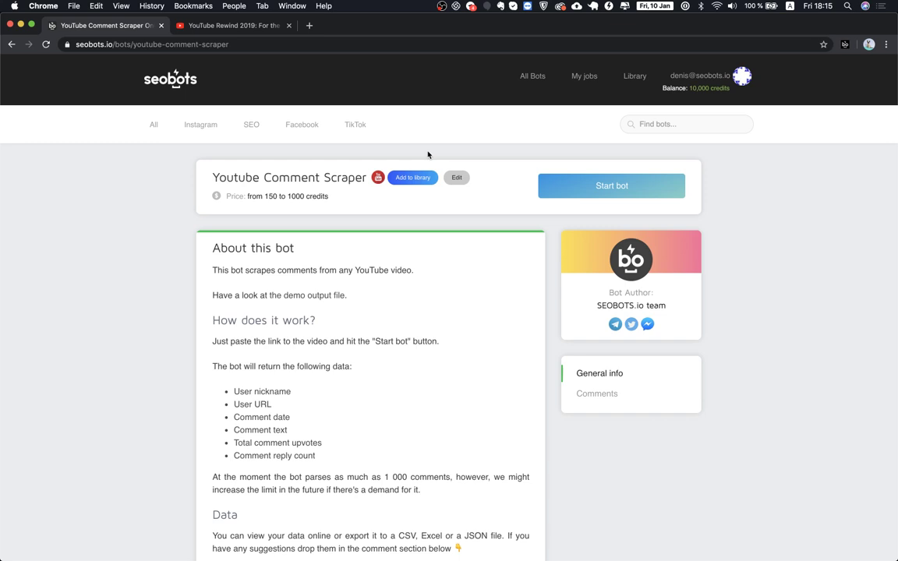
scroll(501, 162, "down", 3)
scroll(502, 164, "up", 3)
left_click(593, 194)
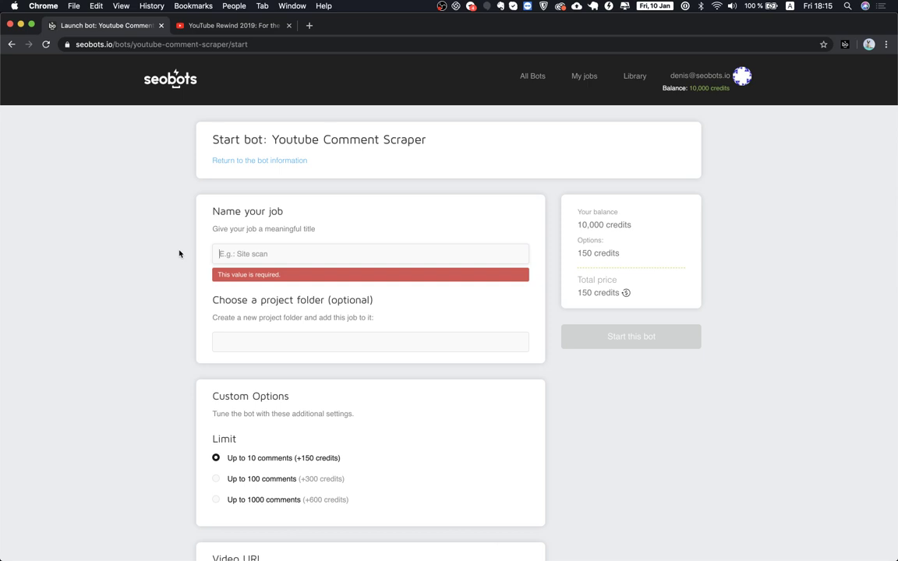
Step: Name the new job 'Comment scraping Rewind 2019'
type("Comme")
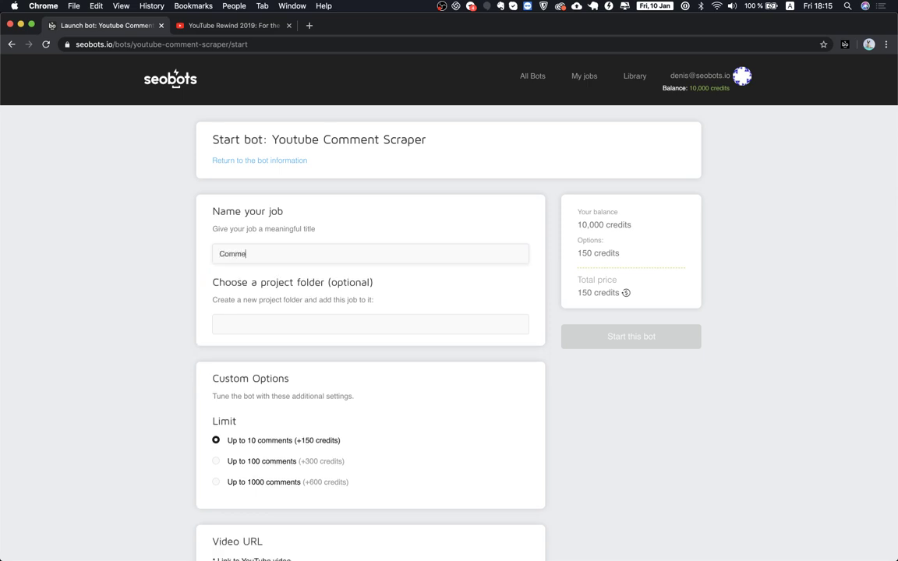
type("nt scra")
type("ping ")
type("Rew")
type("ind 2019")
scroll(145, 315, "down", 2)
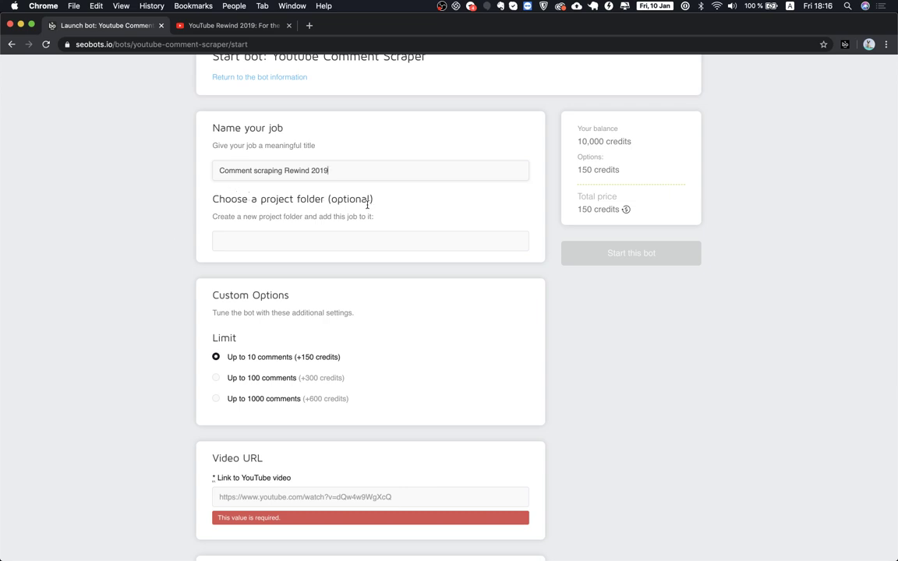
scroll(154, 214, "down", 3)
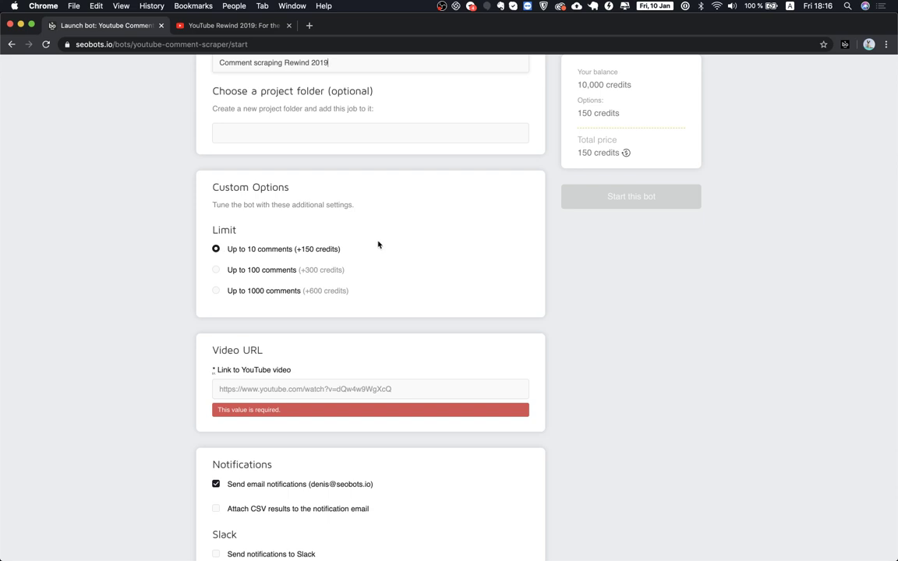
scroll(378, 244, "up", 1)
scroll(378, 243, "down", 2)
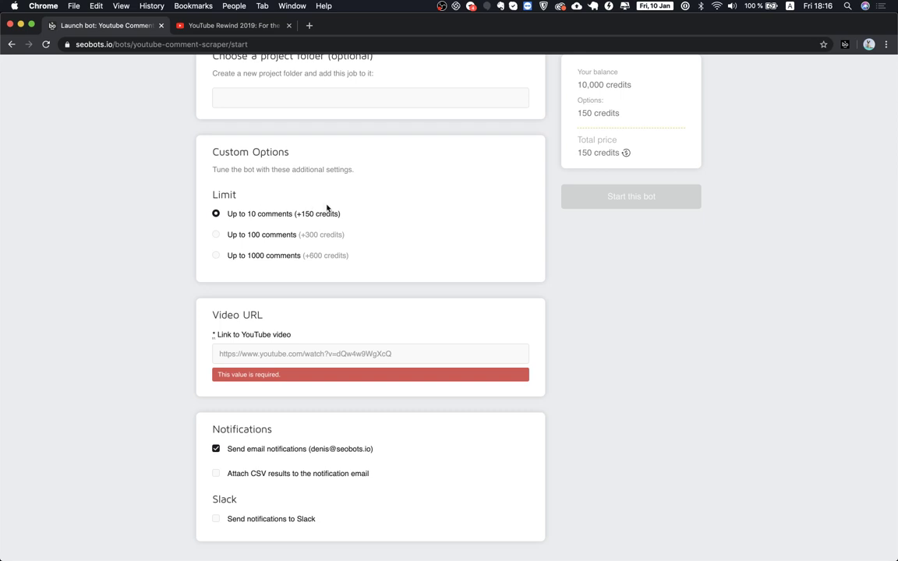
scroll(347, 208, "down", 1)
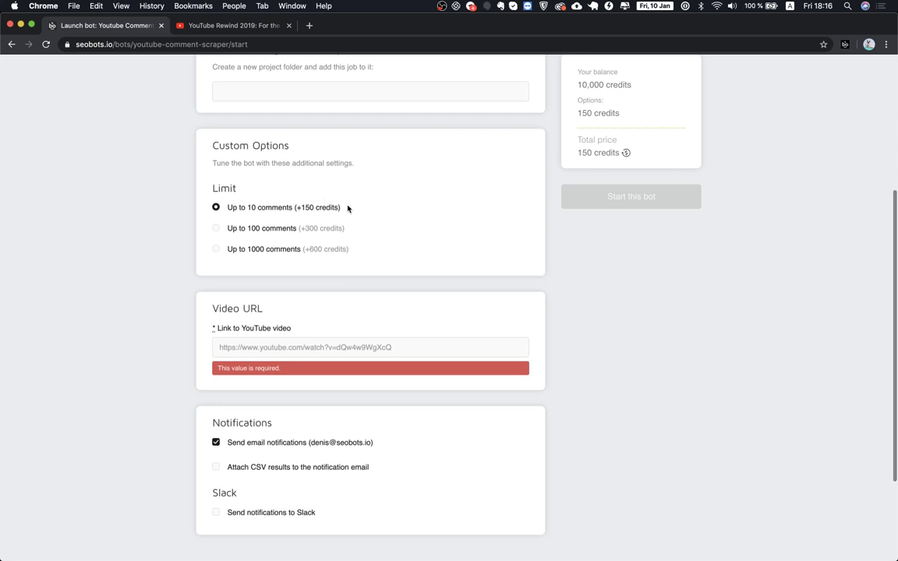
scroll(348, 208, "down", 1)
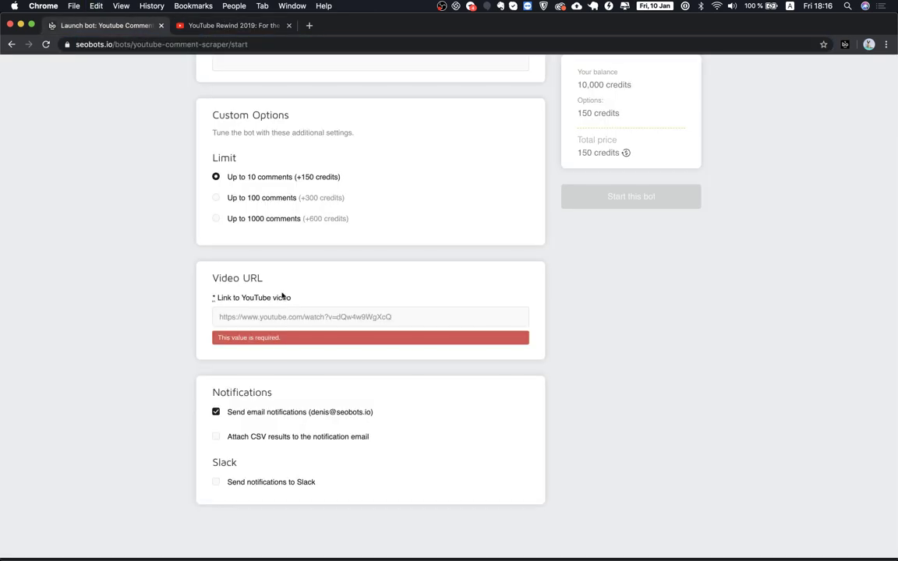
Step: Paste the Rewind 2019 video link as Video URL and turn off email notifications
left_click(260, 315)
type("https://www.youtube.com/watch?v=2lAe1cqCOXo")
scroll(212, 312, "down", 2)
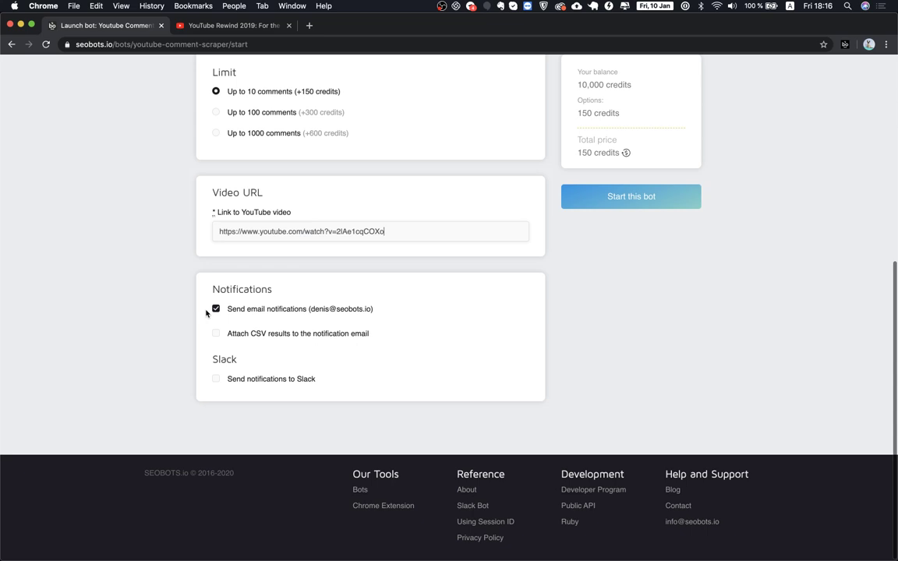
left_click(231, 310)
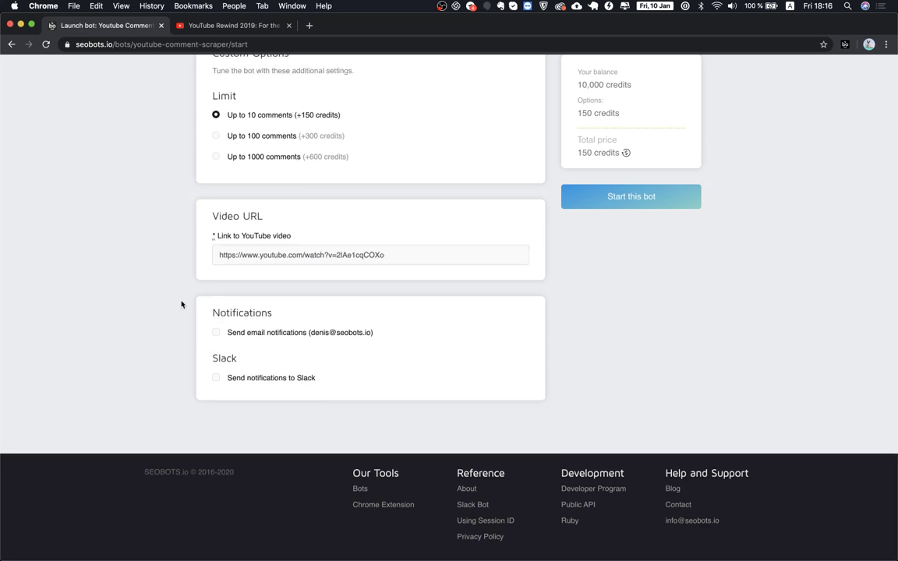
scroll(181, 304, "up", 5)
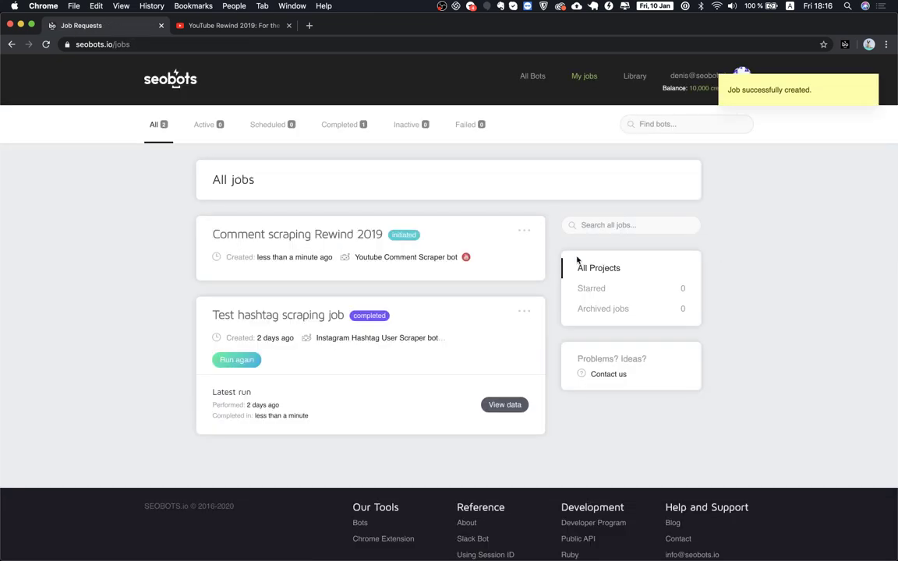
Step: Move the Test hashtag scraping job to the archive, then view the Rewind 2019 job's data
left_click(522, 312)
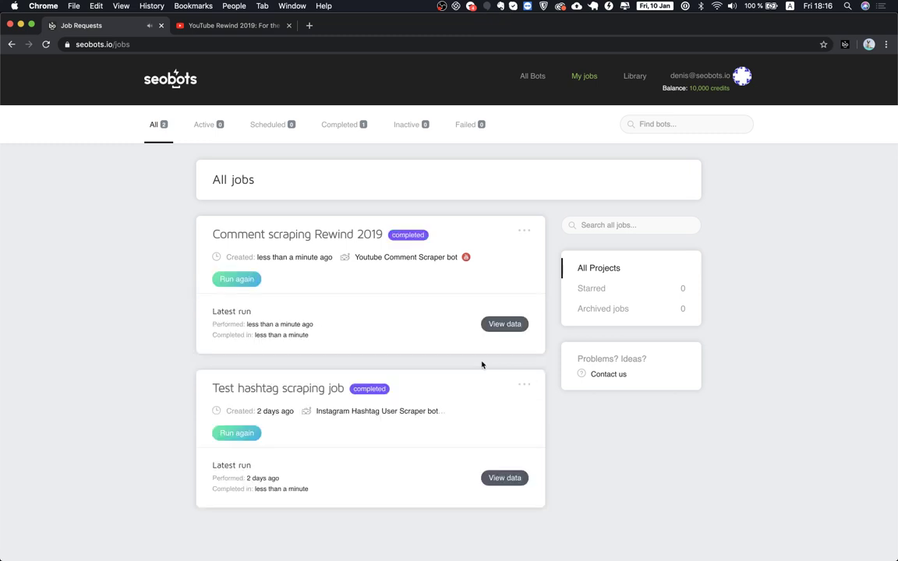
left_click(524, 385)
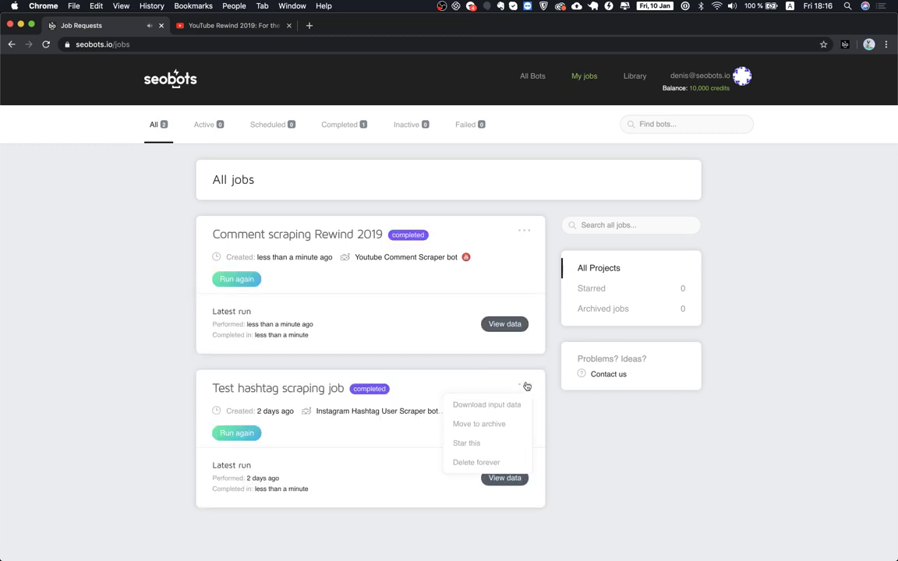
left_click(479, 424)
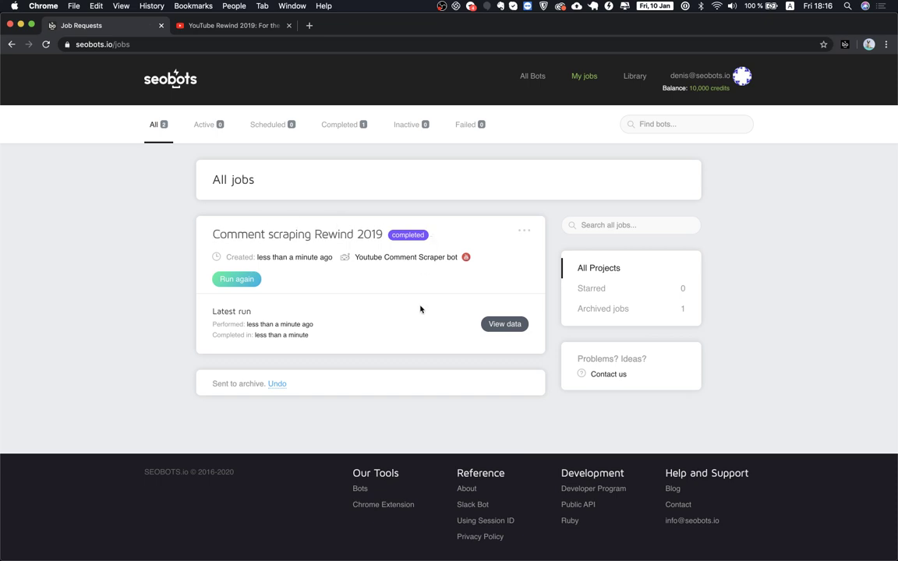
left_click(503, 324)
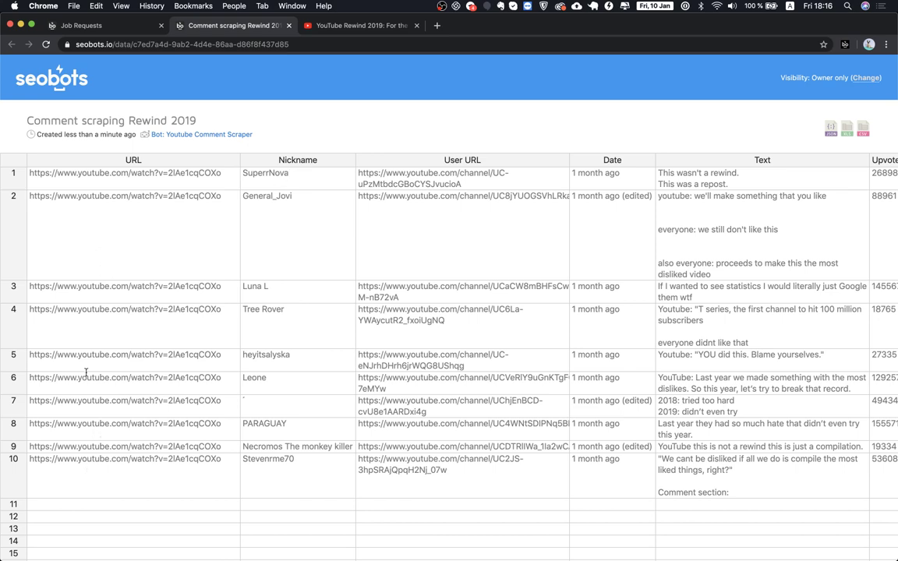
scroll(269, 195, "right", 4)
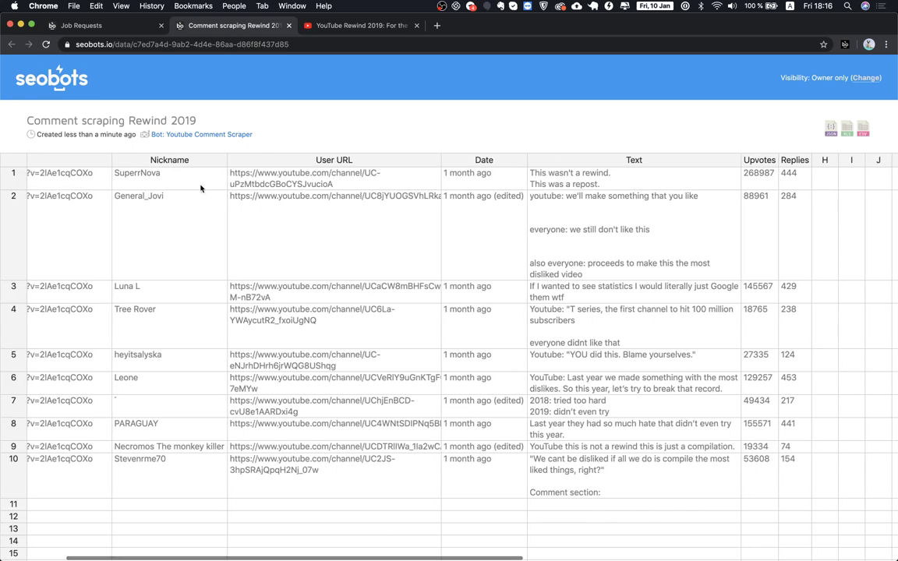
left_click(197, 180)
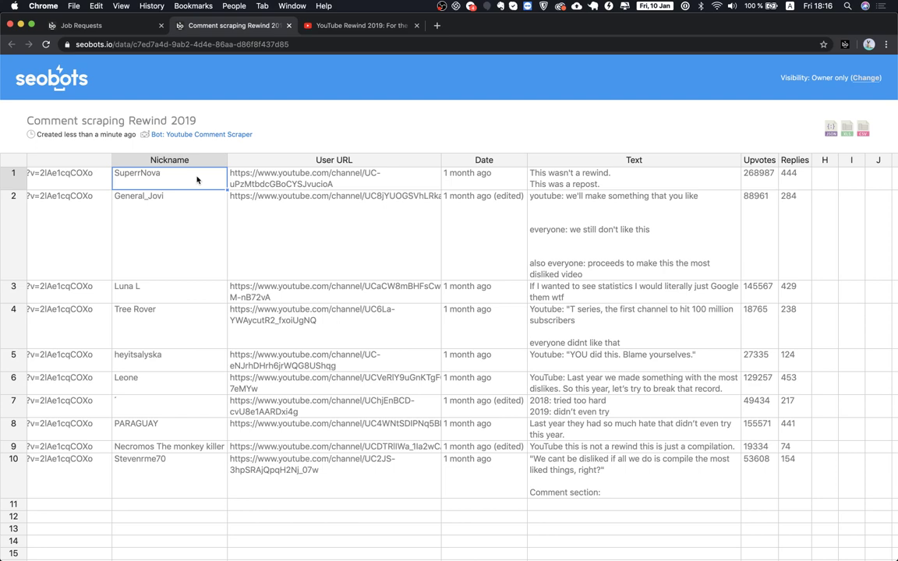
scroll(312, 195, "right", 4)
scroll(329, 198, "right", 5)
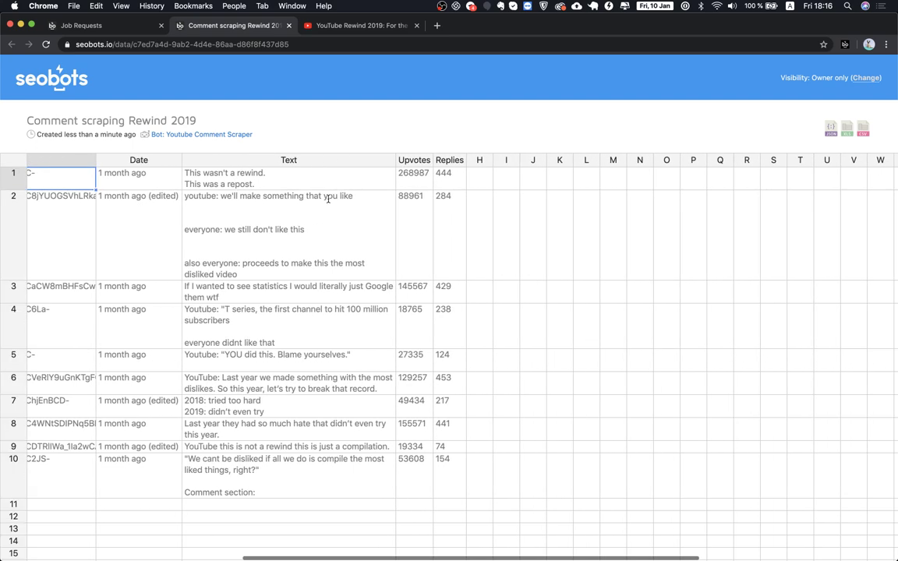
scroll(327, 198, "left", 5)
scroll(468, 257, "left", 4)
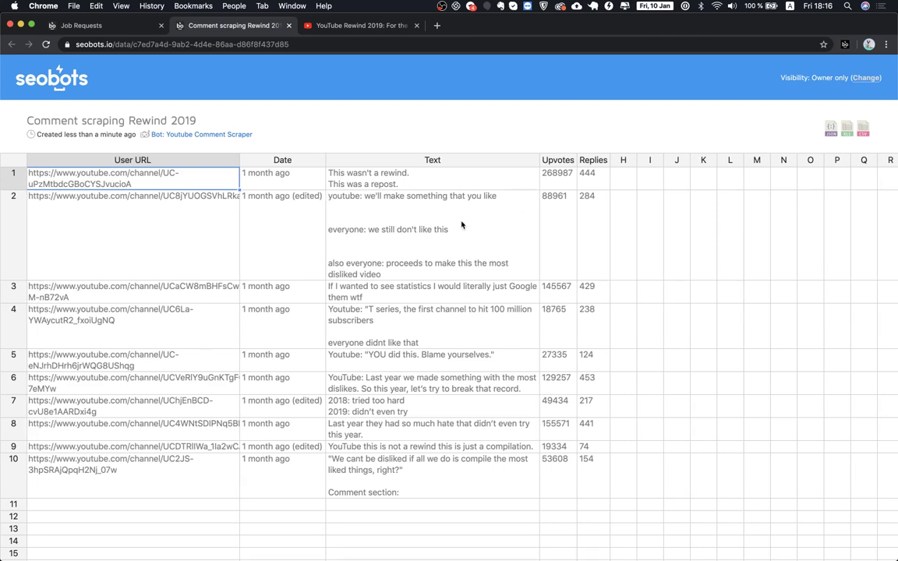
scroll(446, 246, "left", 2)
scroll(448, 247, "left", 3)
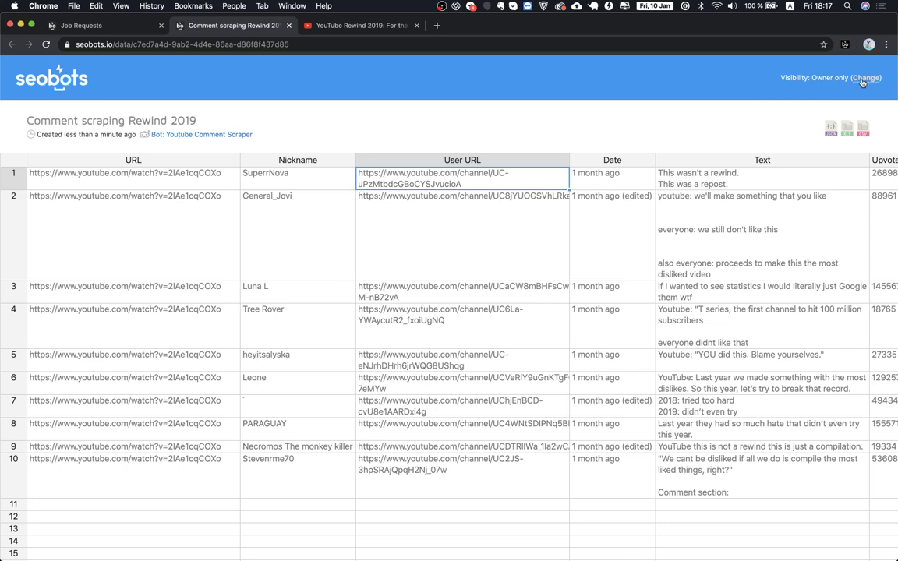
Step: Make the Rewind 2019 data visible to anyone with the link and copy the share URL
left_click(728, 108)
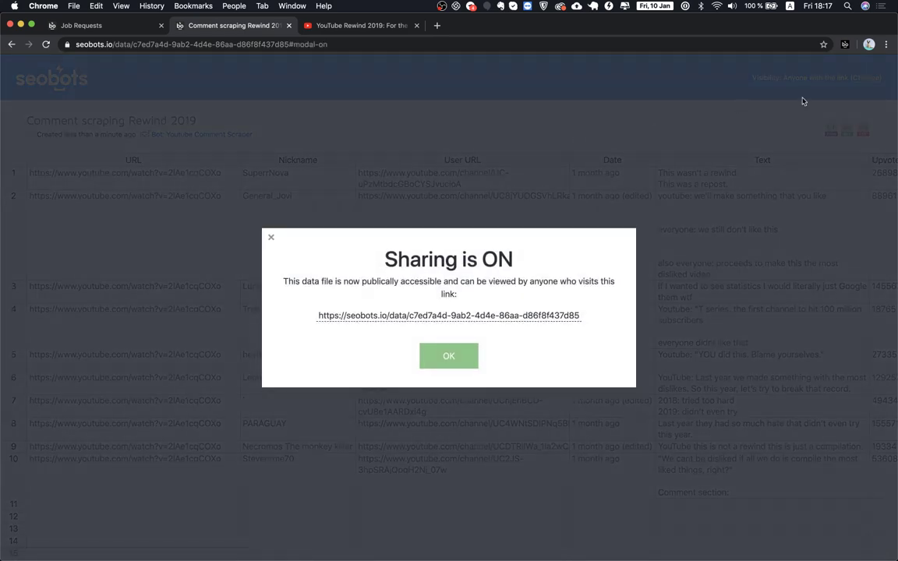
left_click(407, 317)
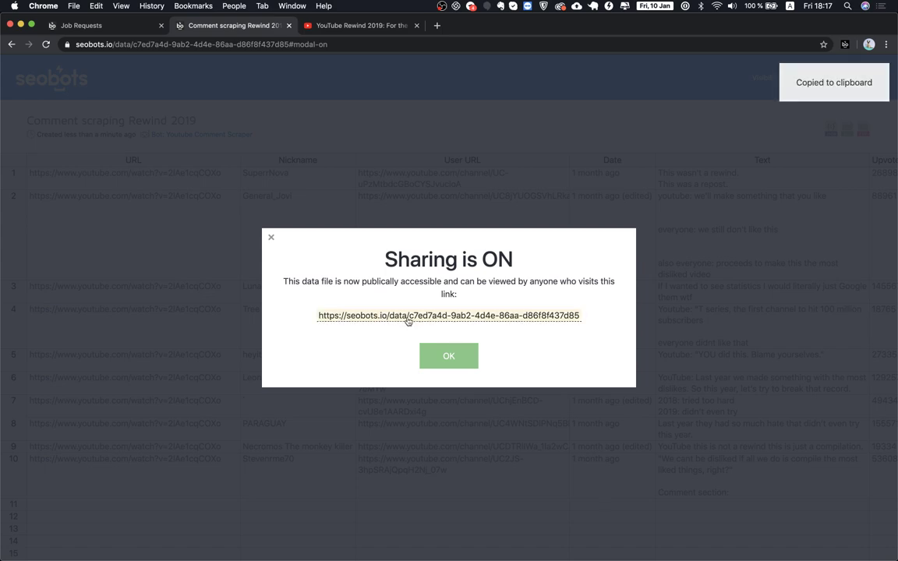
left_click(428, 351)
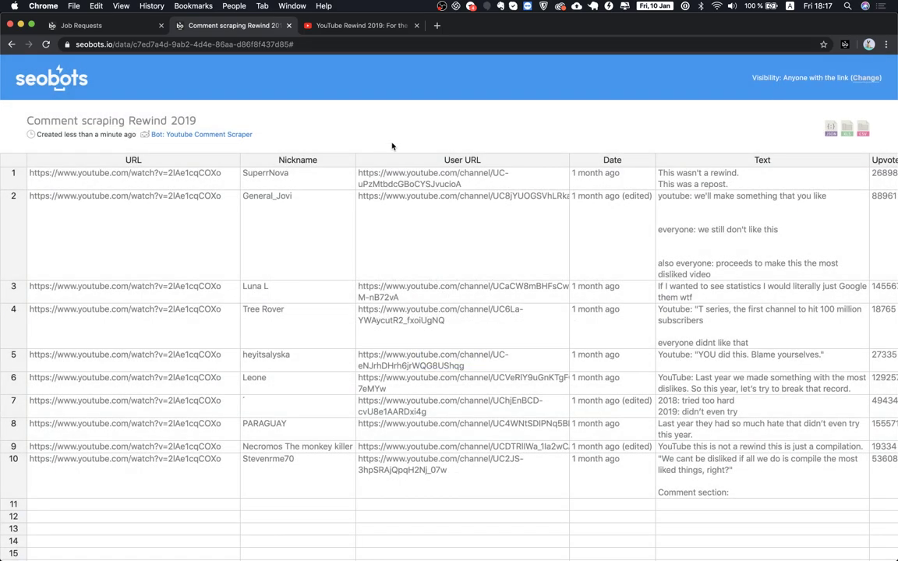
left_click(110, 27)
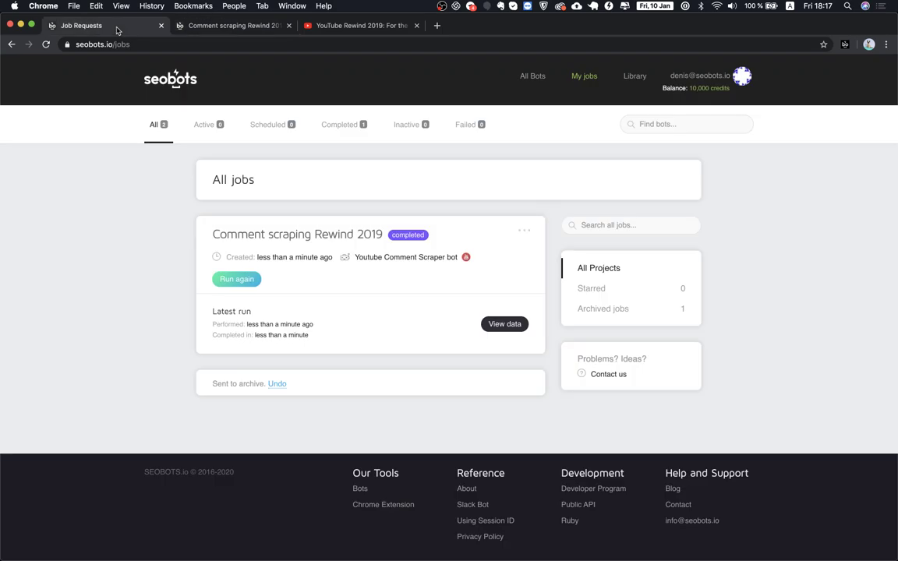